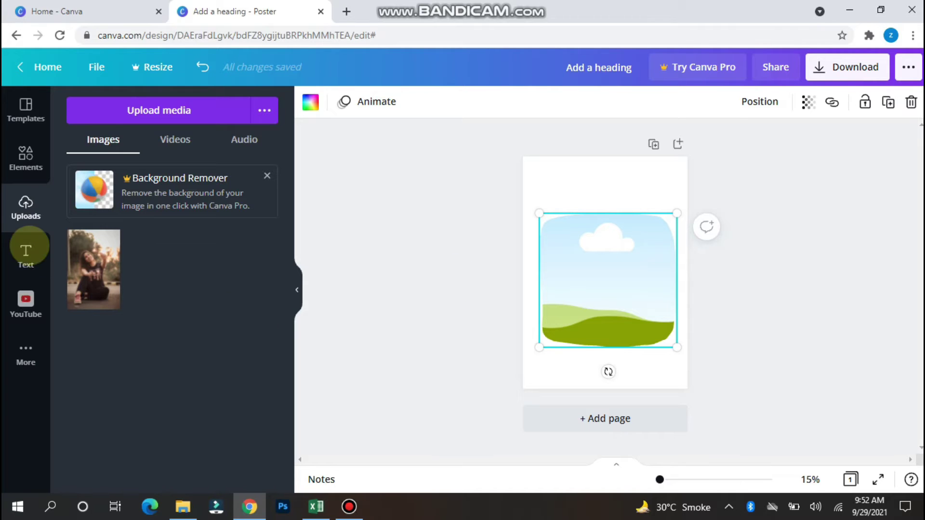
- Add an 'Add a heading' text box below the landscape image, check its black colour, and select its text
left_click(26, 255)
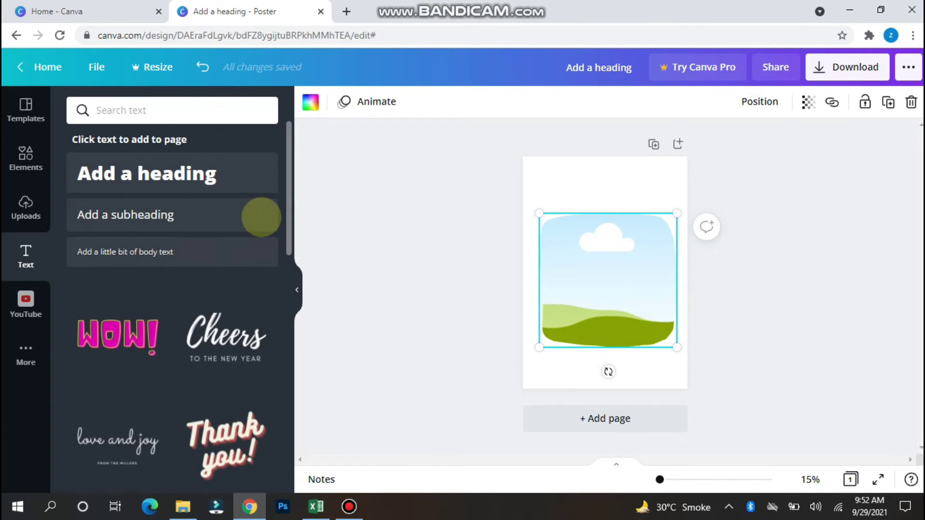
left_click(207, 175)
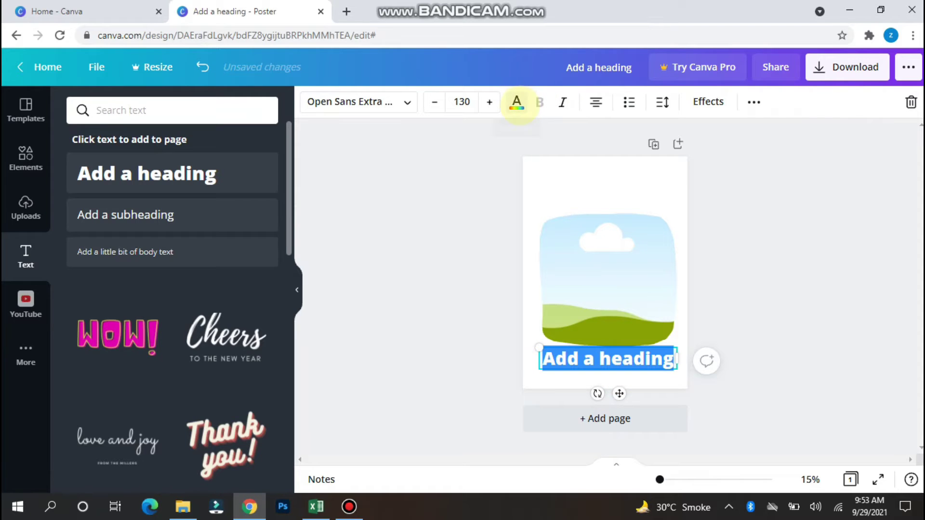
left_click(516, 102)
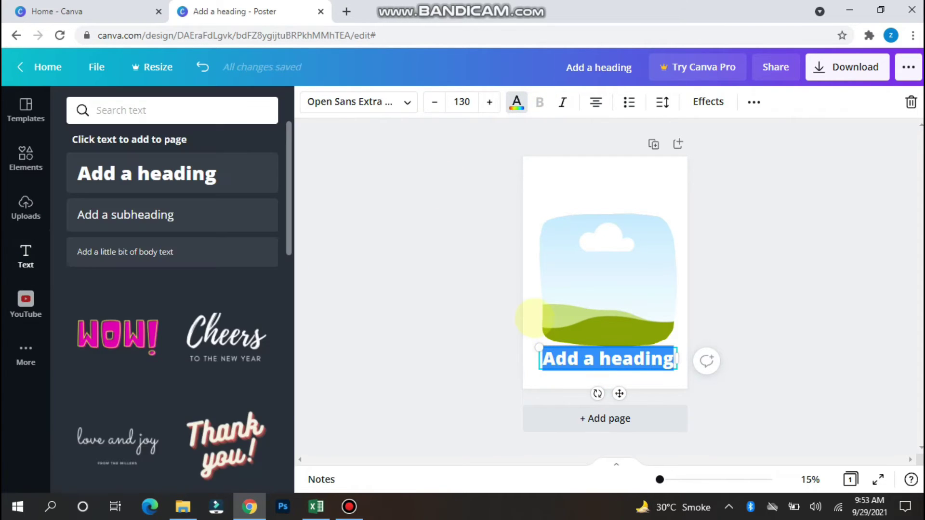
left_click(640, 377)
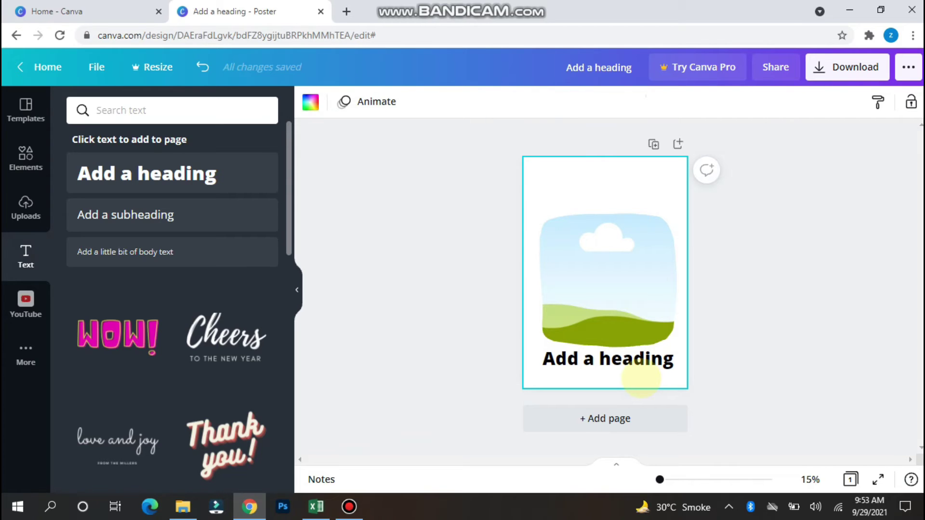
left_click(628, 367)
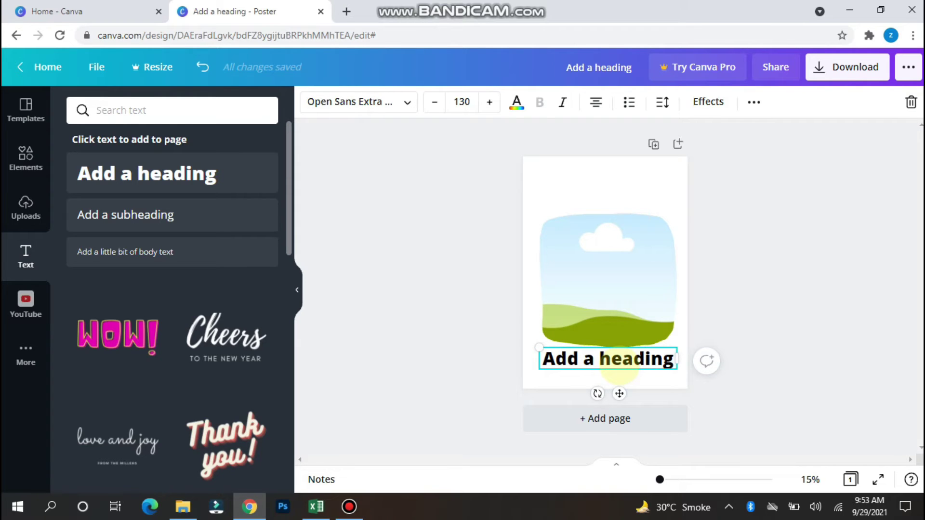
double_click(619, 364)
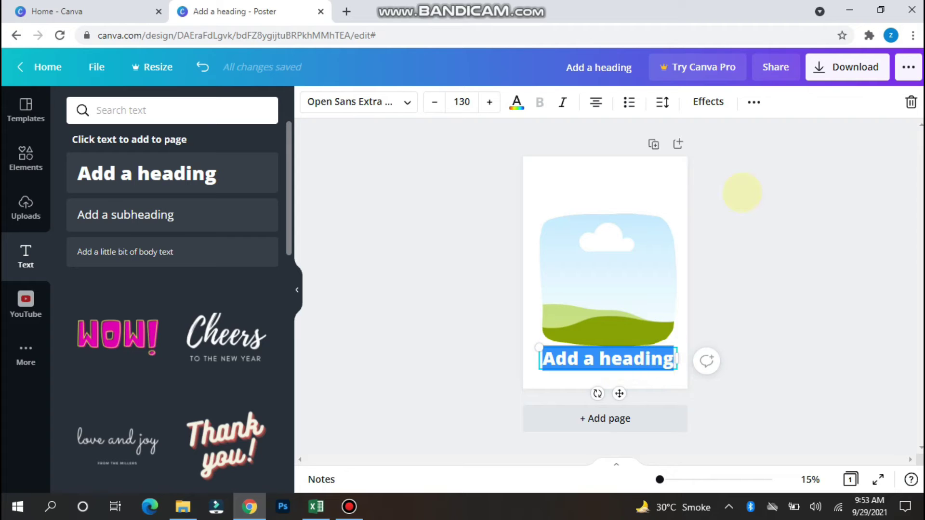
- Delete the landscape image and drag the 'Add a heading' box up to the page centre
left_click(673, 206)
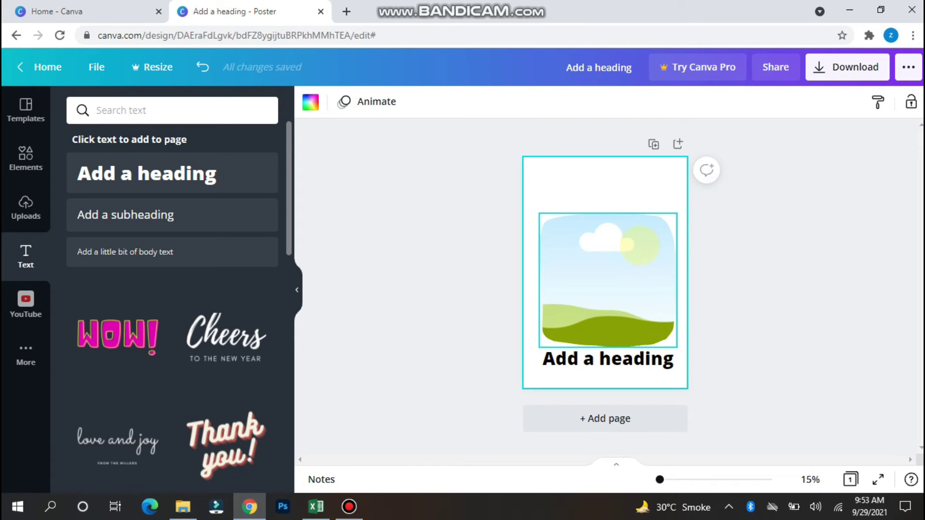
left_click(607, 336)
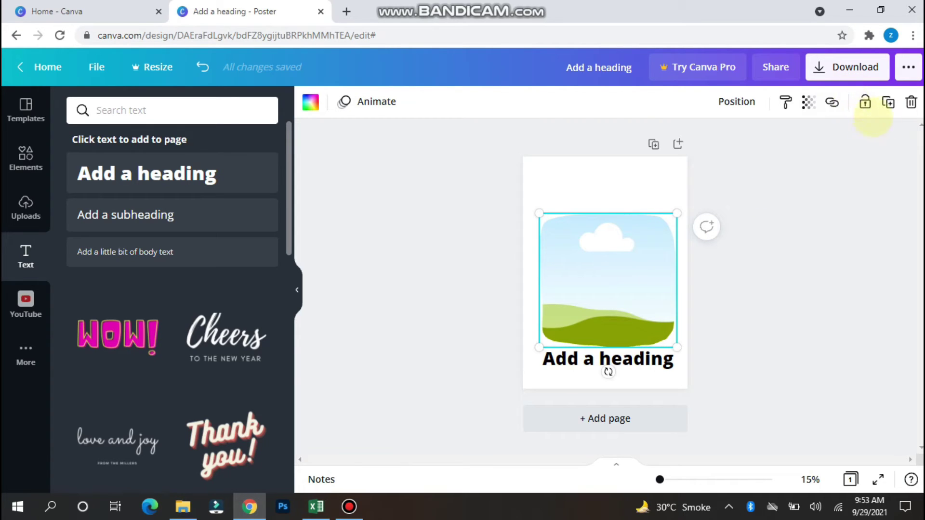
left_click(912, 103)
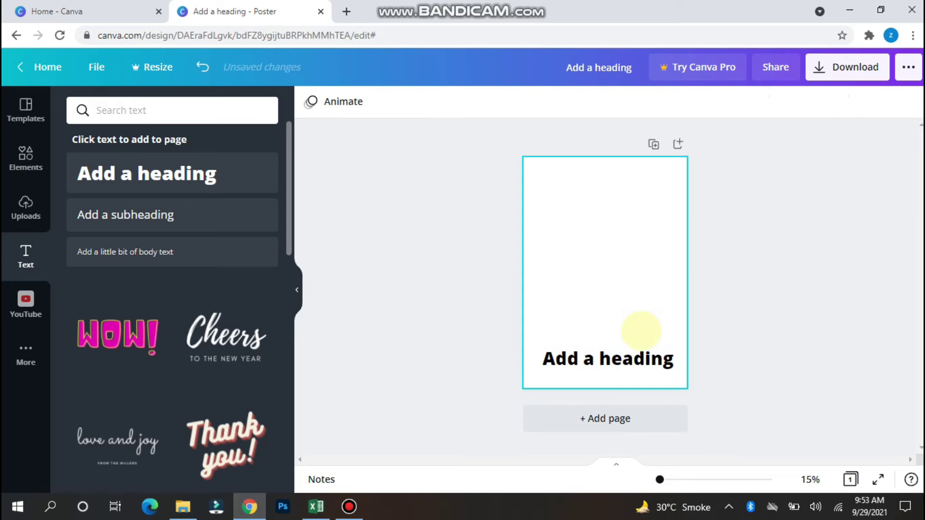
left_click_drag(634, 355, 645, 253)
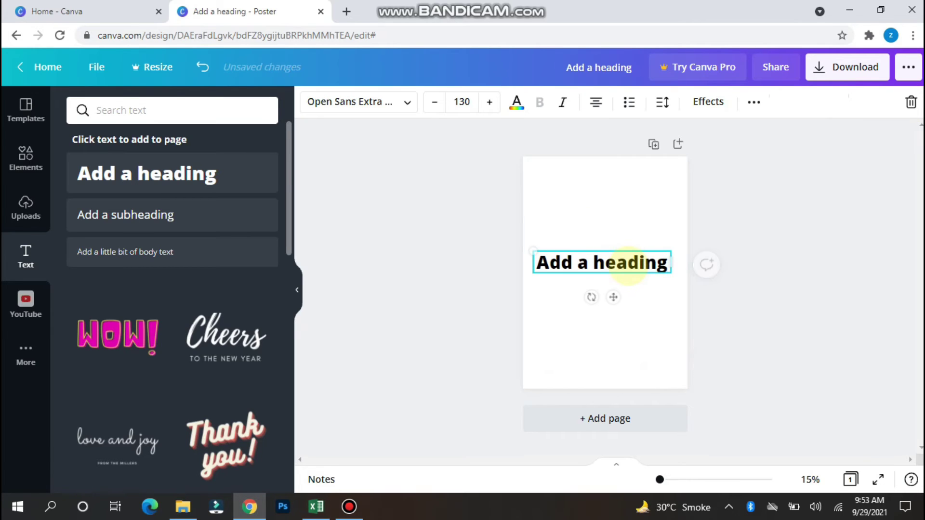
- Attach a youtube.com link to the 'Add a heading' text, then deselect to see the underline
left_click(754, 102)
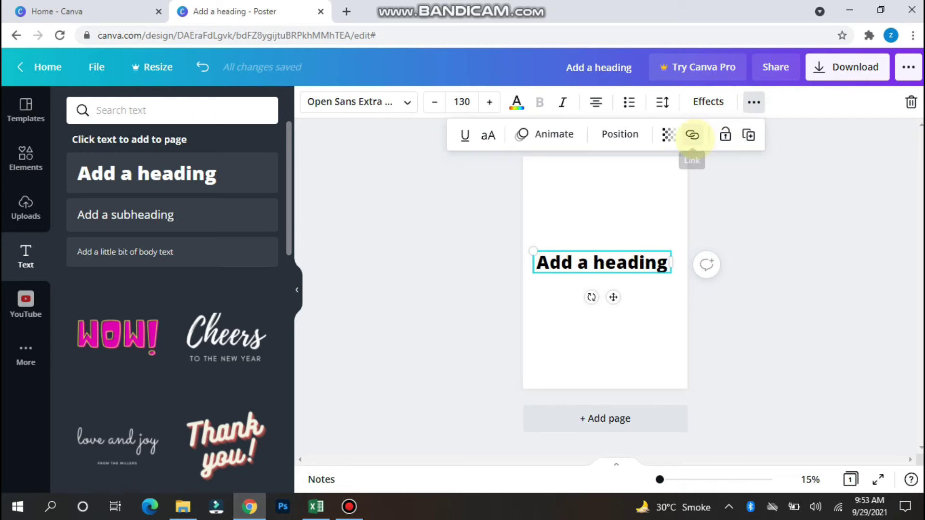
left_click(692, 135)
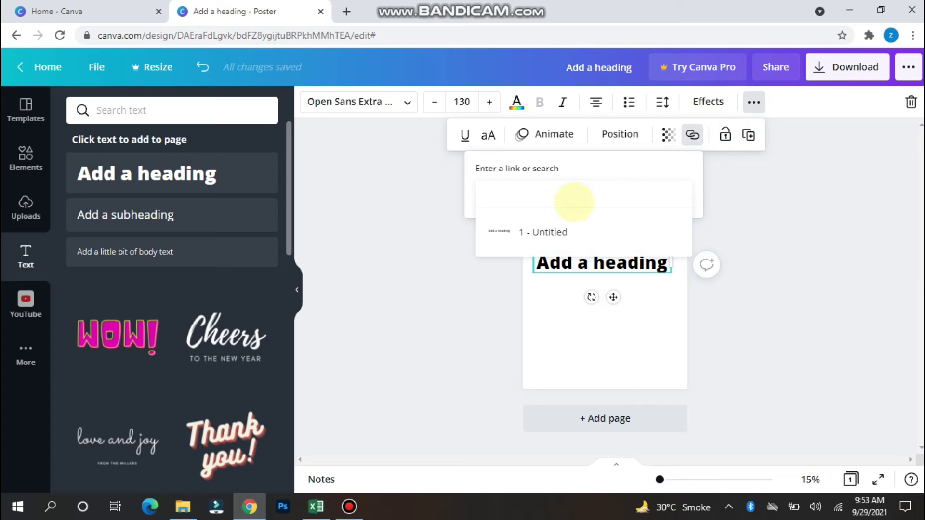
type("yo")
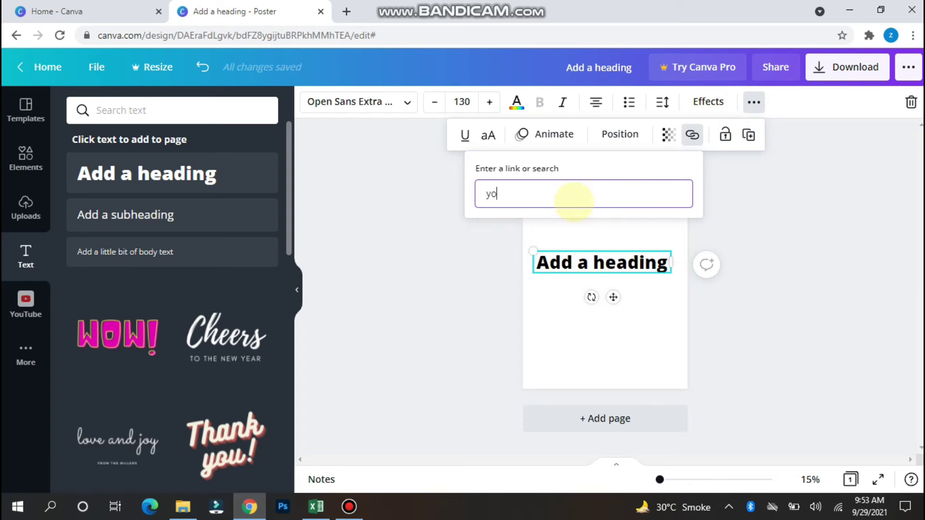
type("utube")
type(".com")
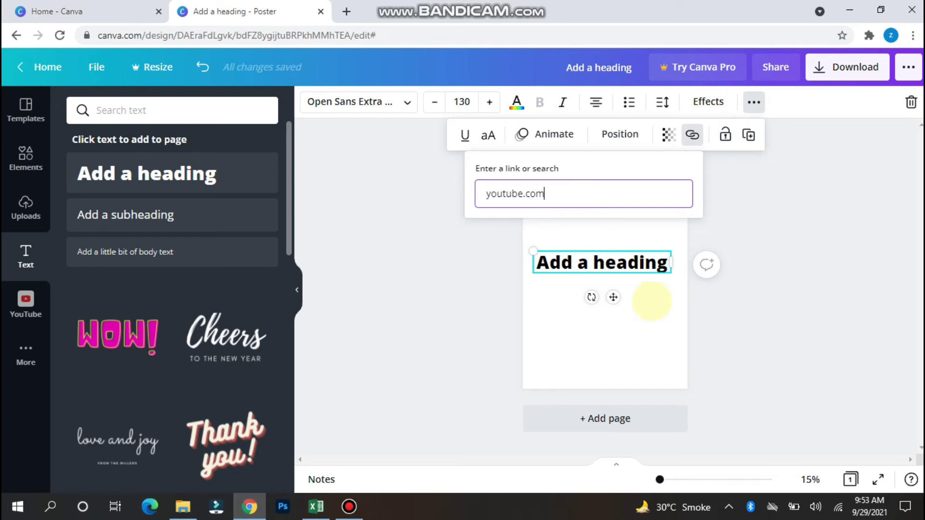
key("Return")
left_click(657, 302)
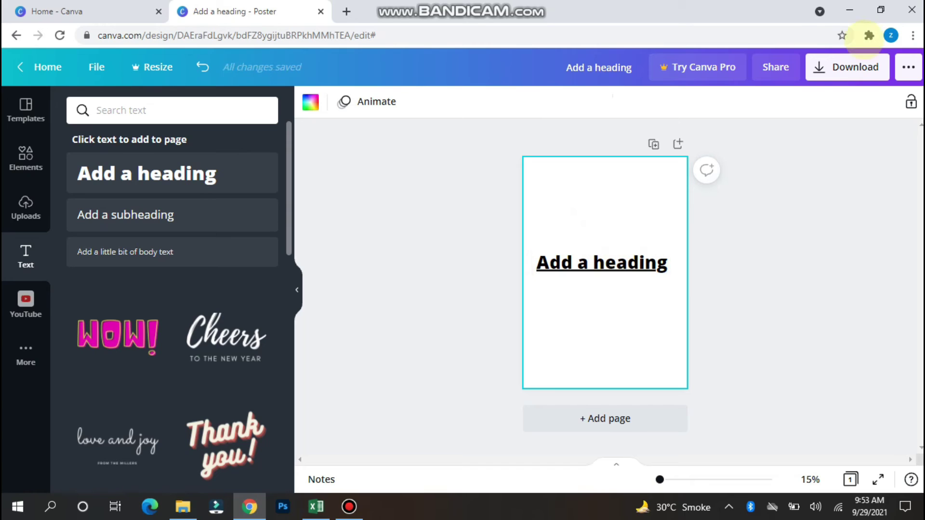
- Open the Download panel and keep PDF Print as the poster's file type
left_click(851, 66)
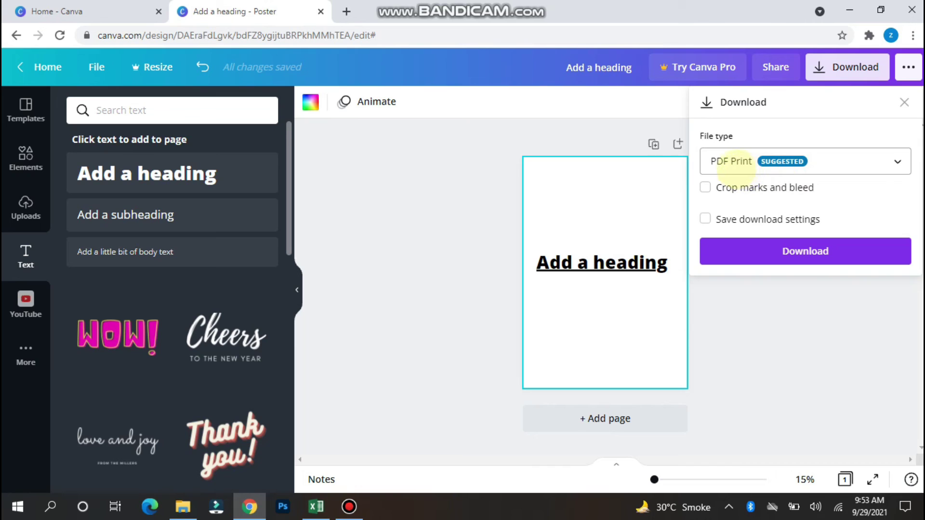
left_click(739, 162)
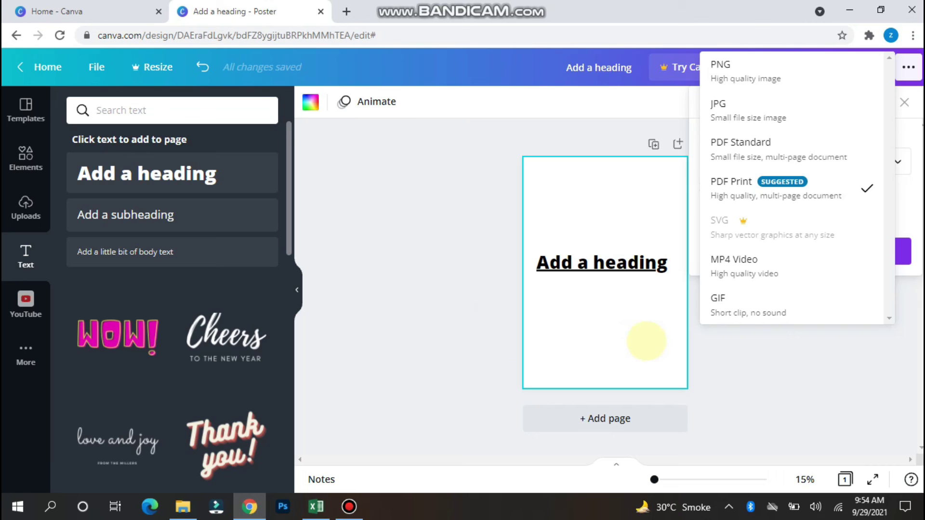
left_click(646, 336)
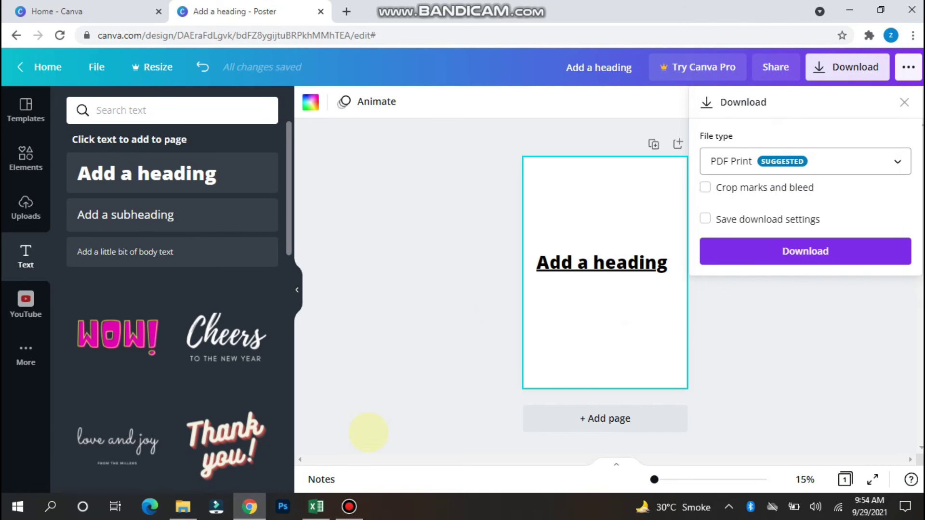
left_click(349, 507)
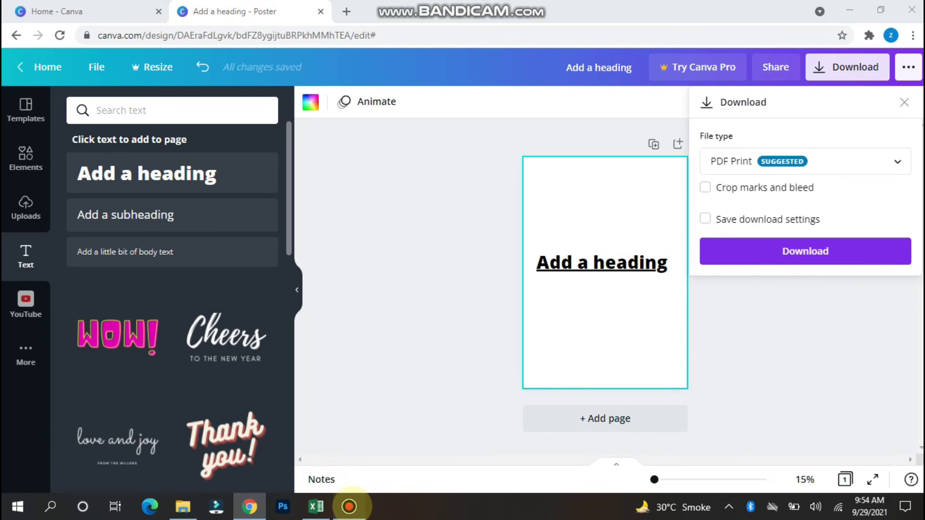